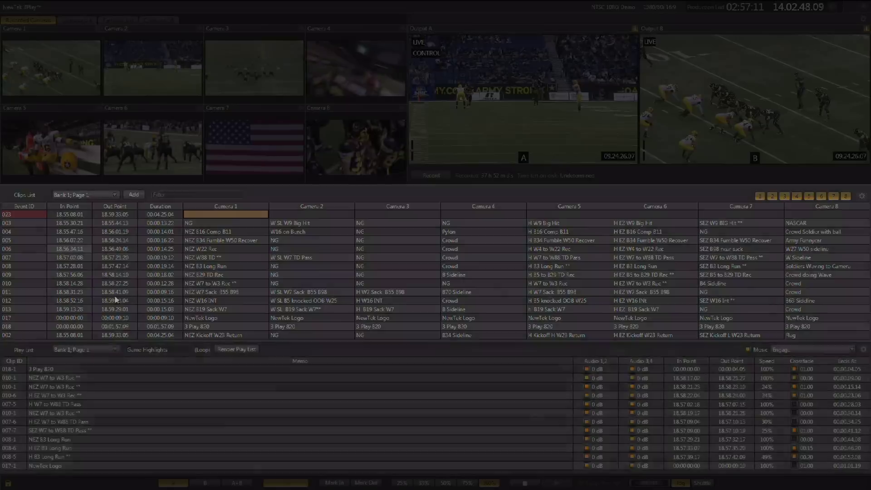
Step: Shift working focus from the Play List panel to the bottom transport controls
click(126, 411)
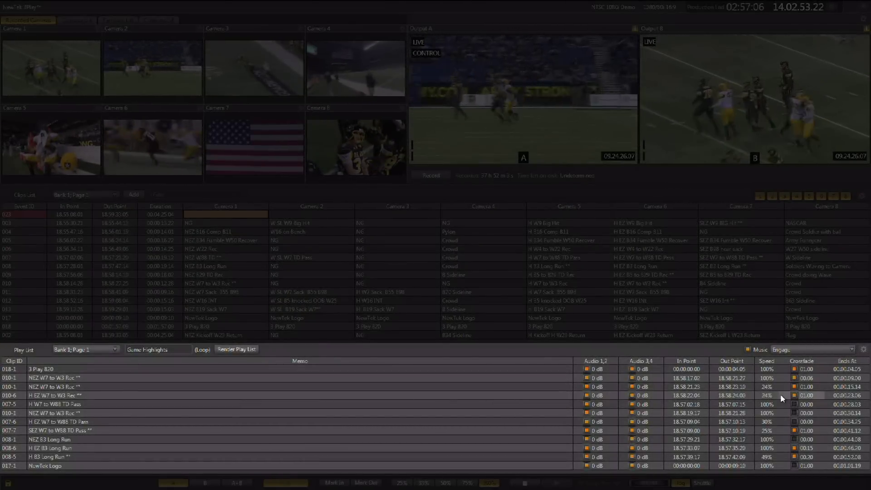
click(301, 488)
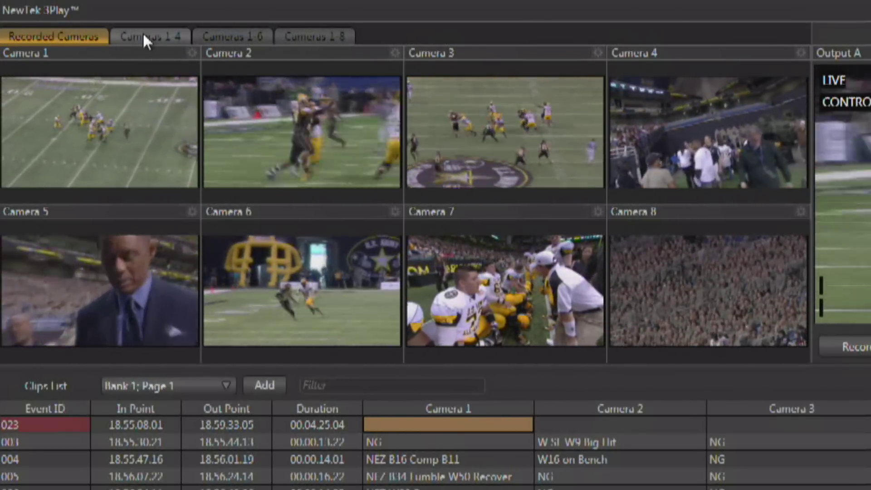
click(144, 41)
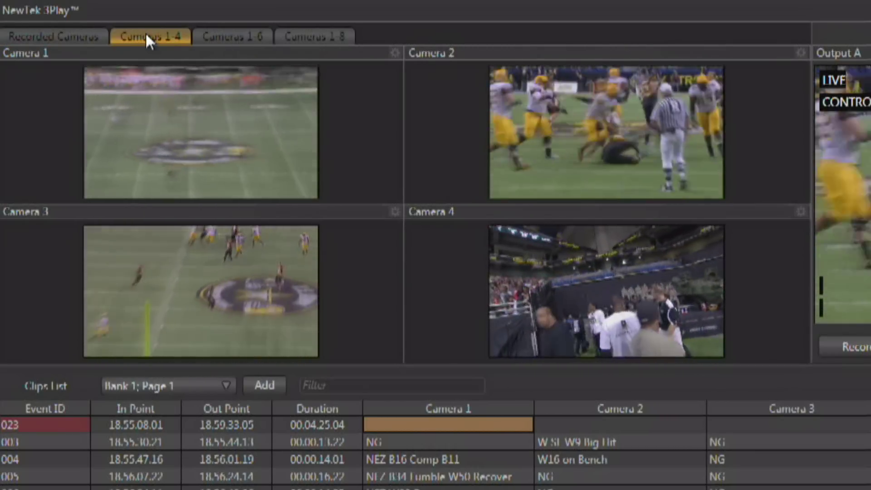
click(234, 39)
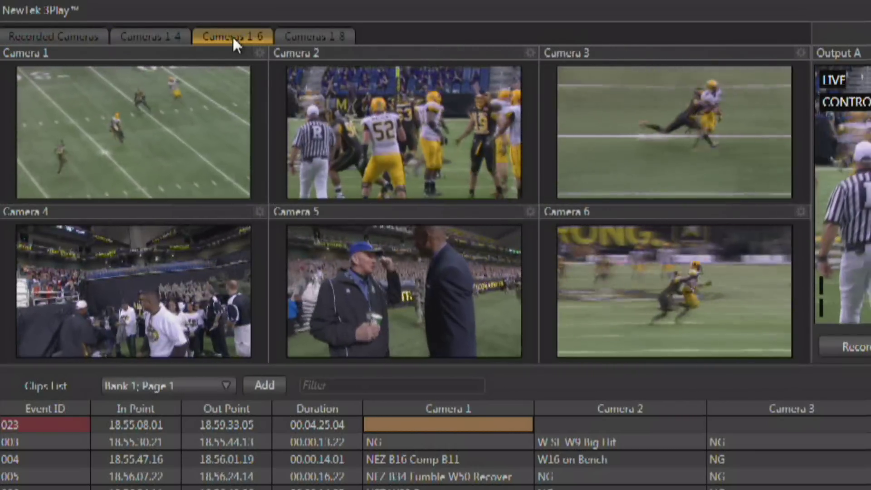
click(326, 34)
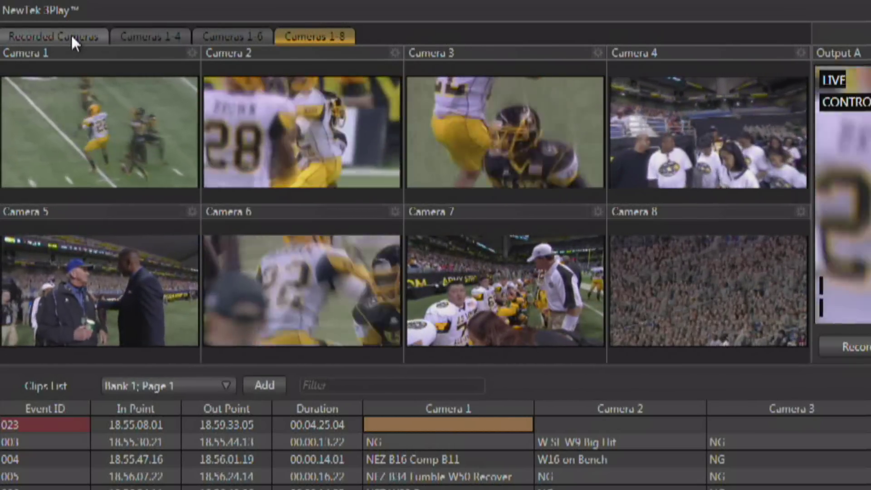
click(60, 37)
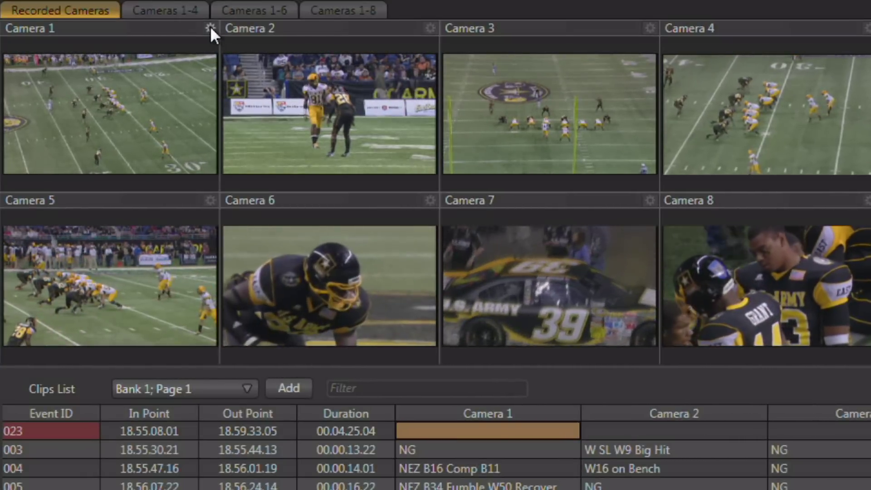
Step: Open Camera 1's configuration and review its options, keeping 1080i (SDI) connection and SDI Embedded audio
click(210, 28)
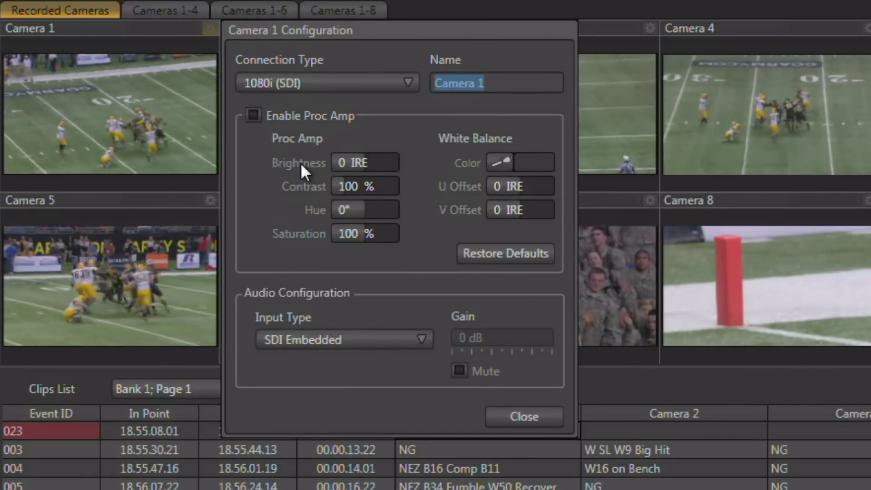
click(329, 83)
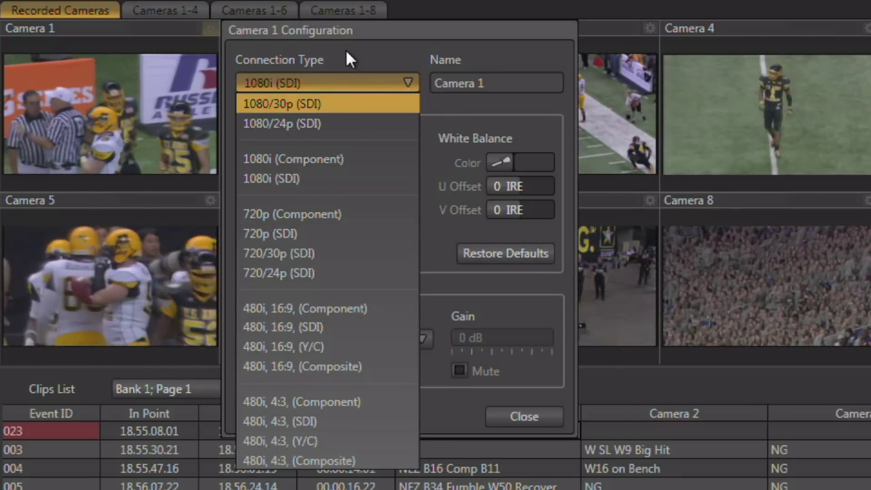
click(345, 50)
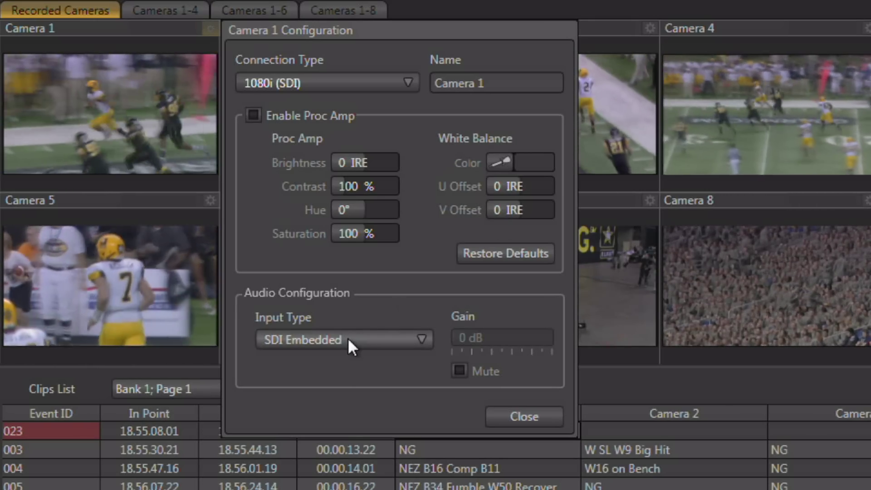
click(349, 346)
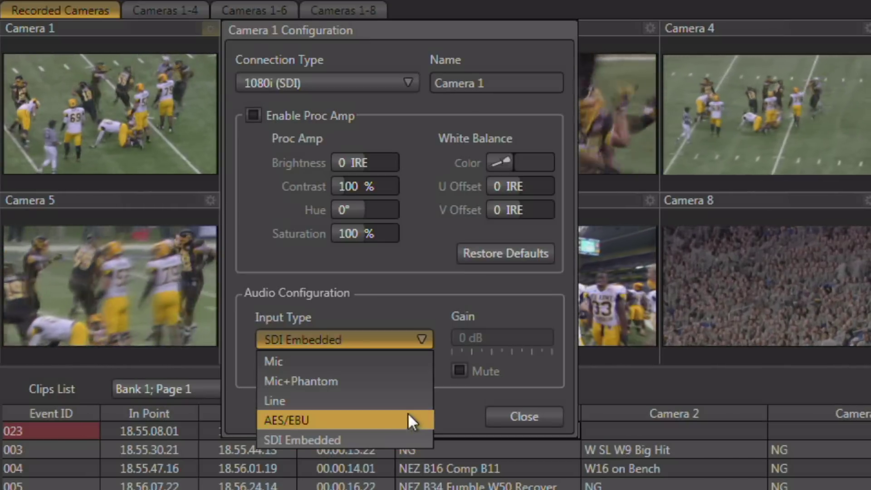
click(452, 409)
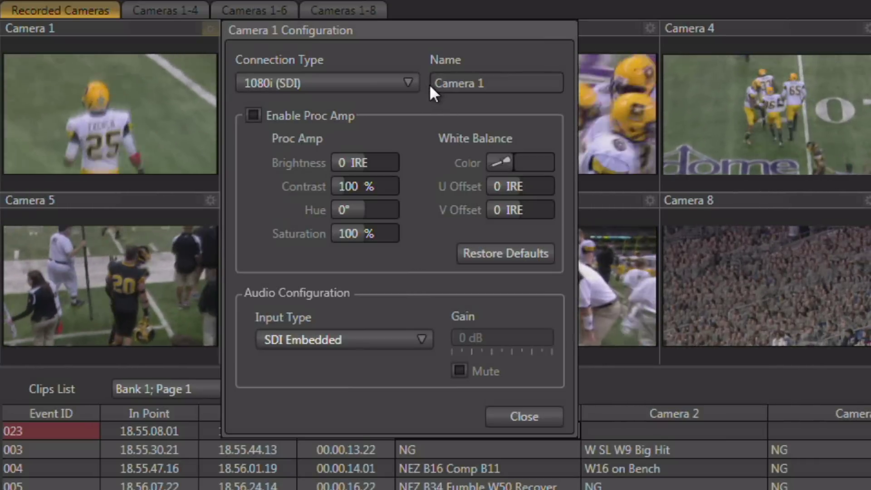
Step: Rename Camera 1 to 'Downfield' and close its configuration dialog
click(439, 84)
click(528, 83)
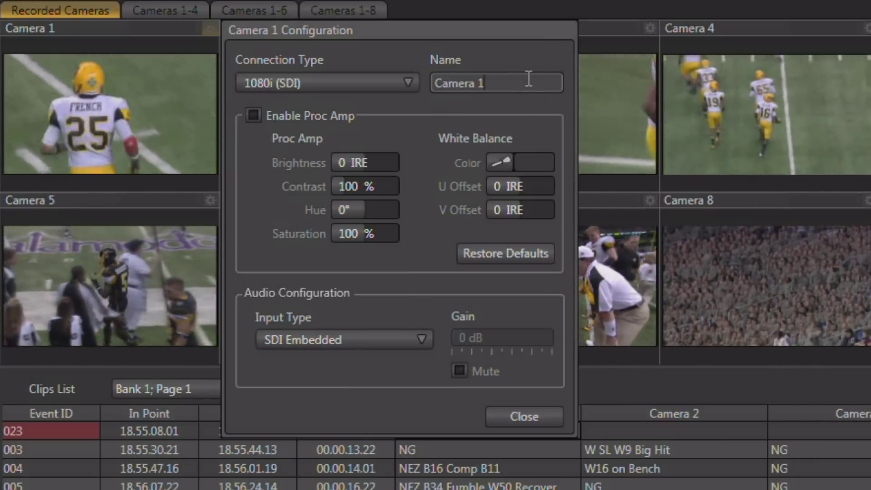
key(BackSpace)
key(BackSpace)
key(BackSpace)
key(BackSpace)
key(BackSpace)
key(BackSpace)
key(BackSpace)
key(BackSpace)
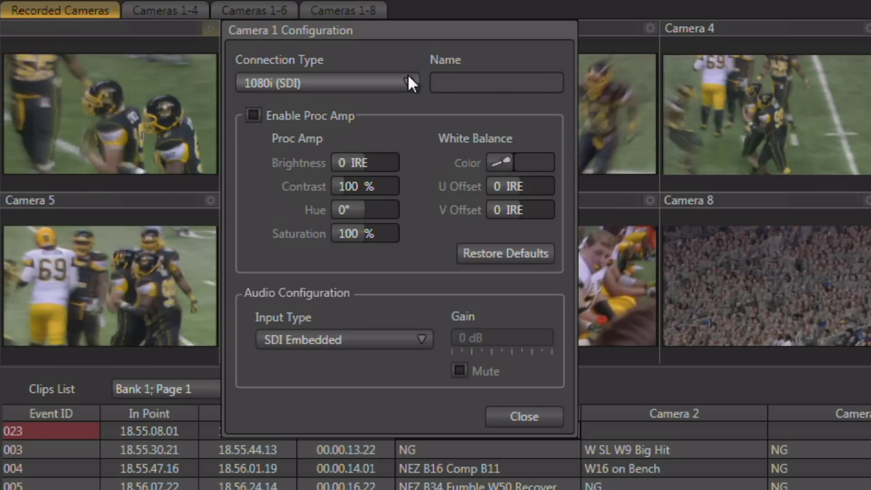
text(Dow)
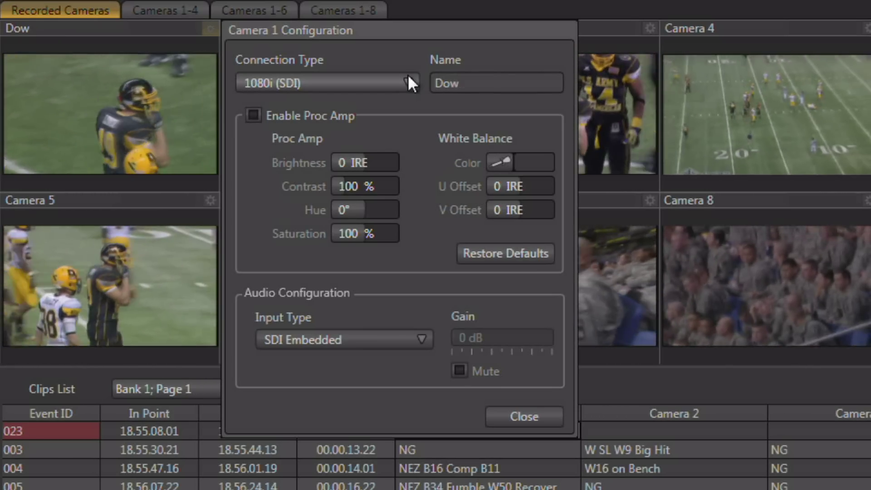
text(nfield)
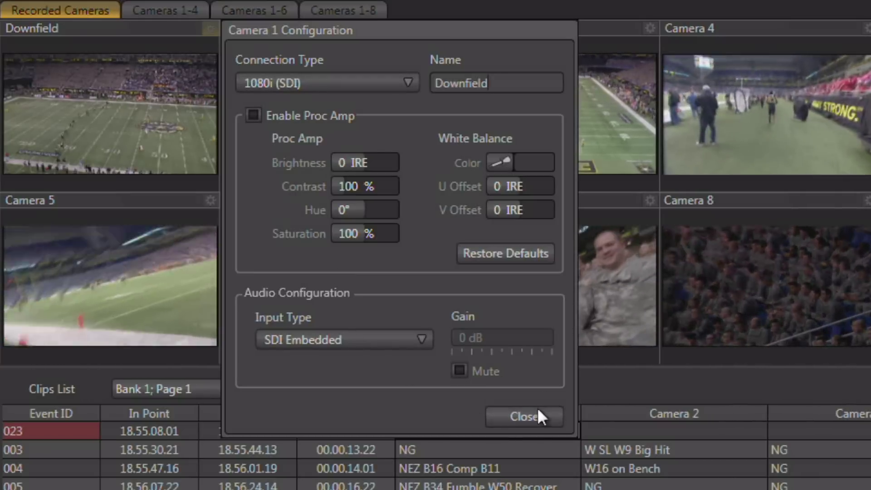
click(537, 411)
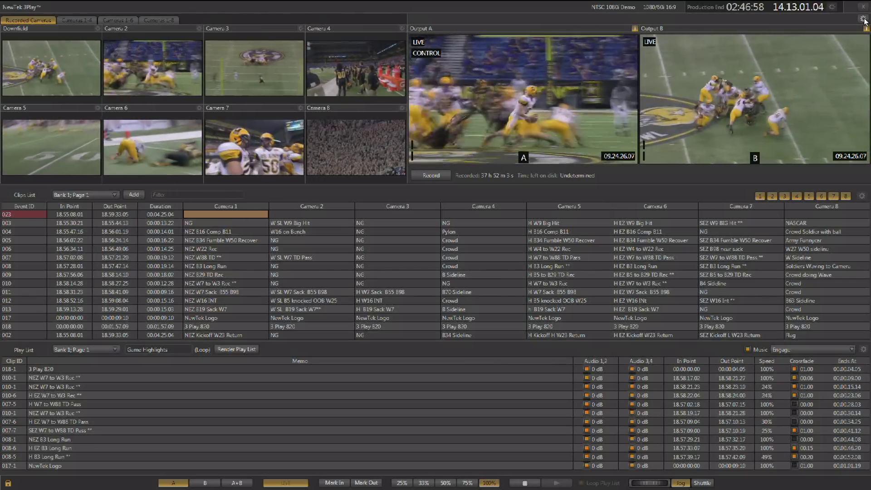
Step: Open the output settings from the gear icon above the output monitors
click(865, 20)
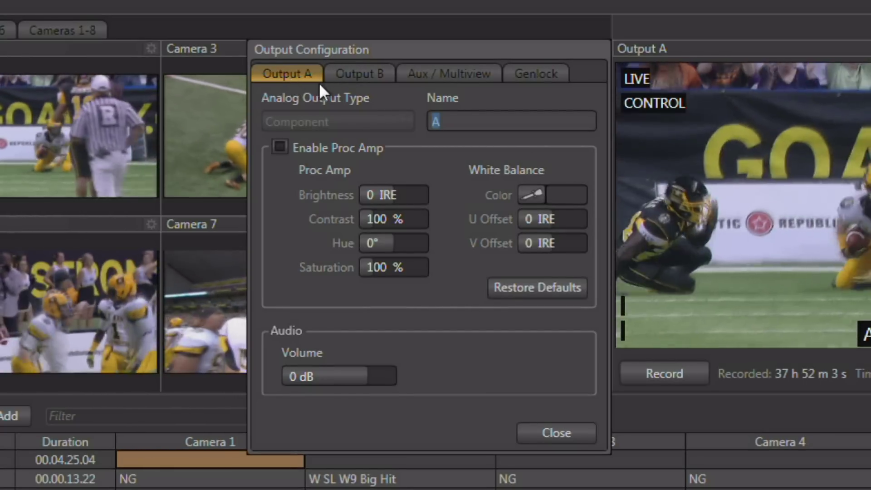
Step: Compare the Output A and Output B settings, enter 'Replay 1', then show the Aux / Multiview settings
click(343, 70)
click(296, 72)
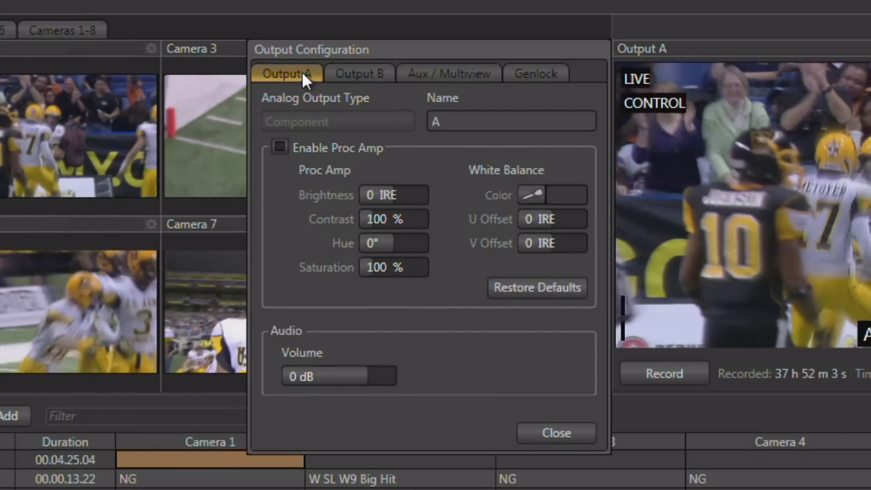
click(353, 75)
click(300, 75)
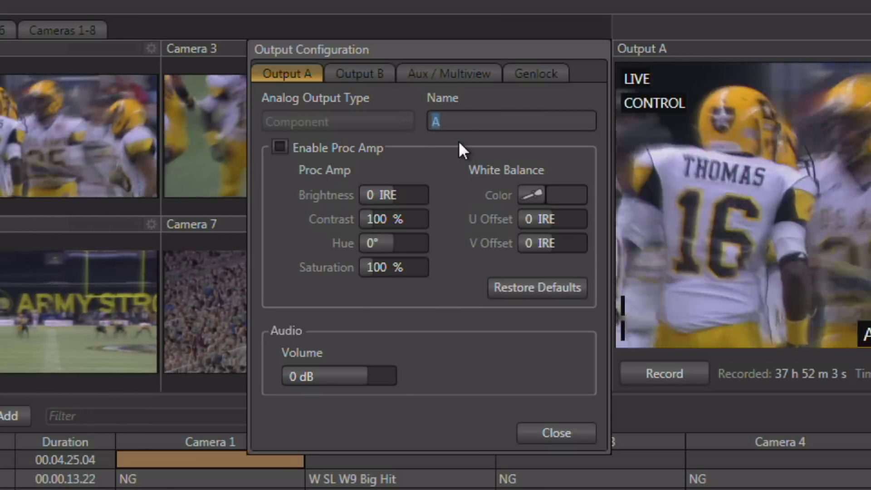
text(Replay)
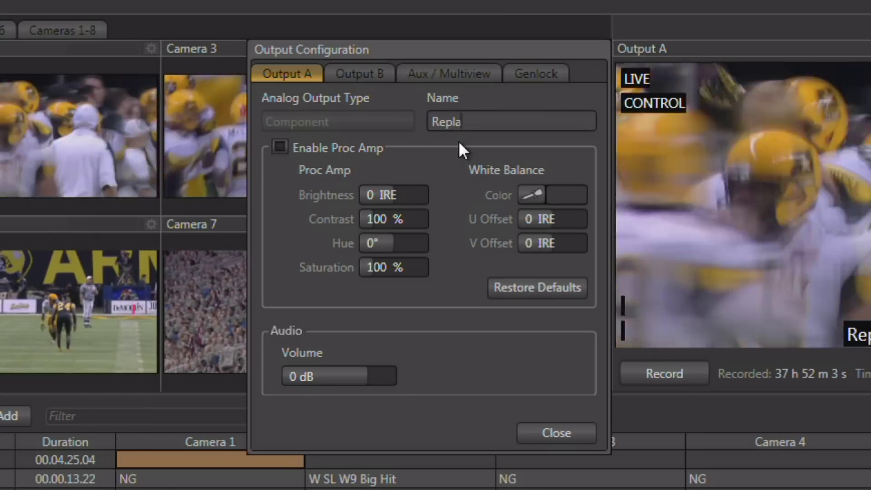
text( 1)
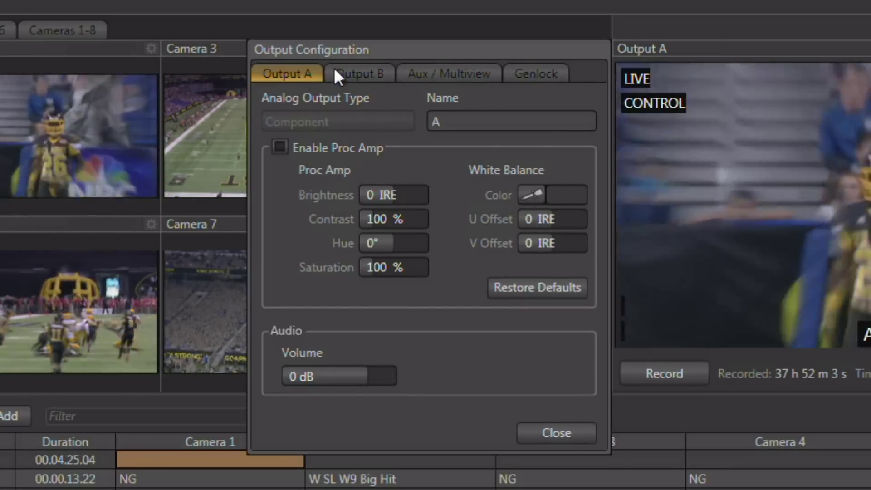
click(339, 68)
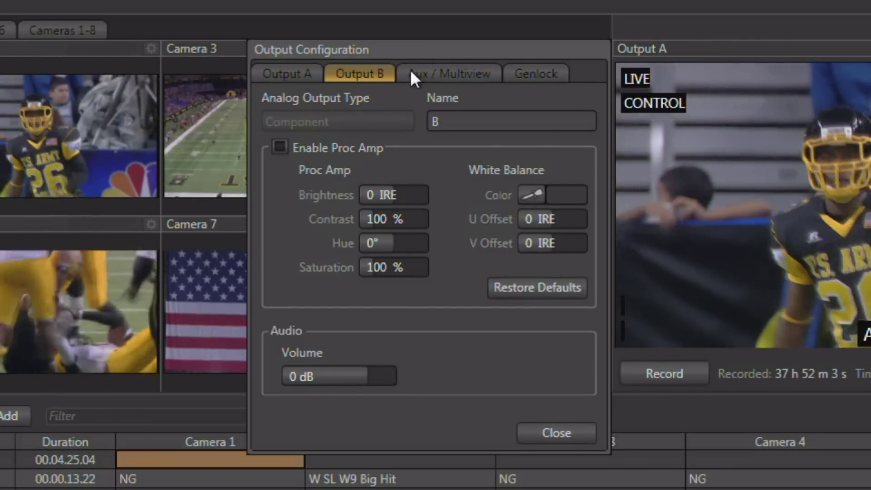
click(427, 73)
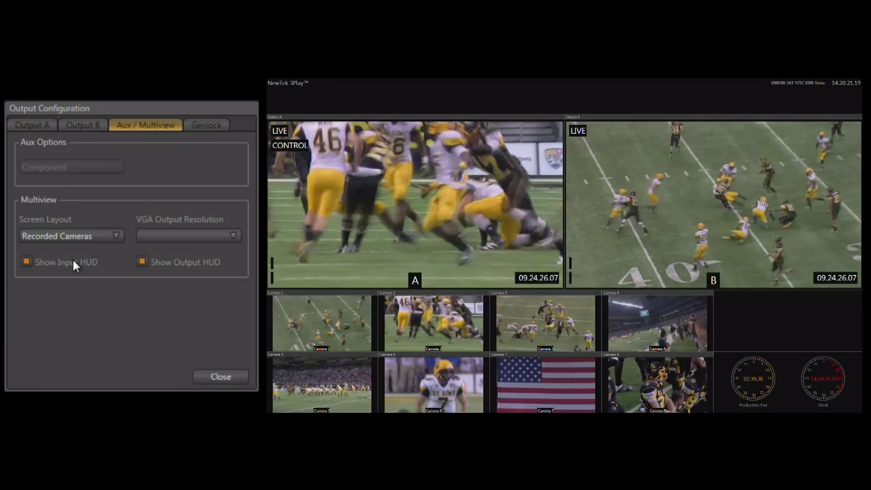
Step: Turn the Input and Output HUDs off and back on, then view the Genlock settings
click(72, 261)
click(143, 261)
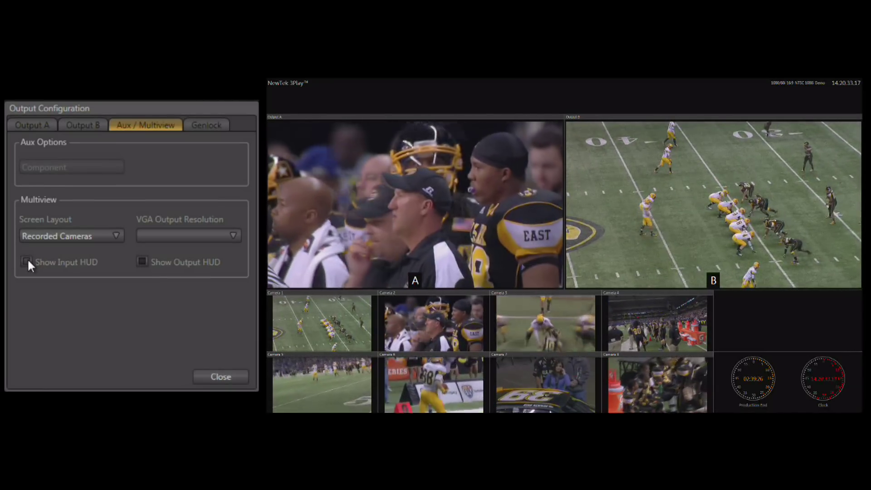
click(26, 261)
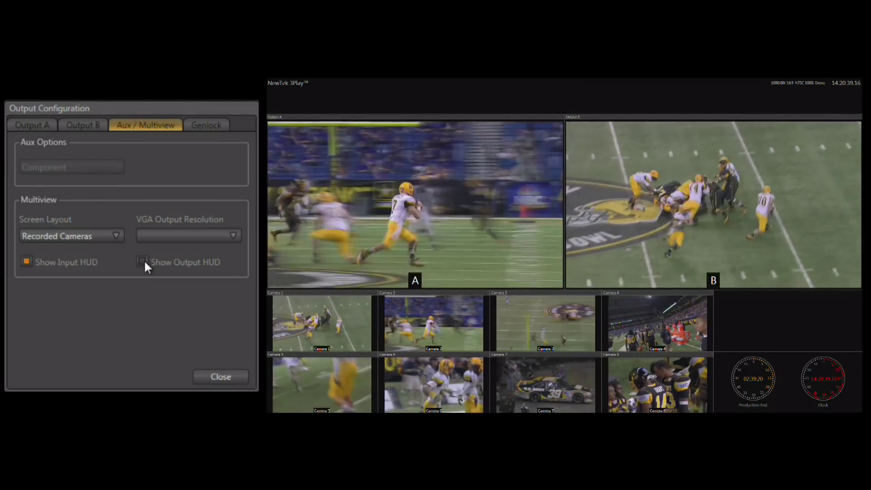
click(142, 262)
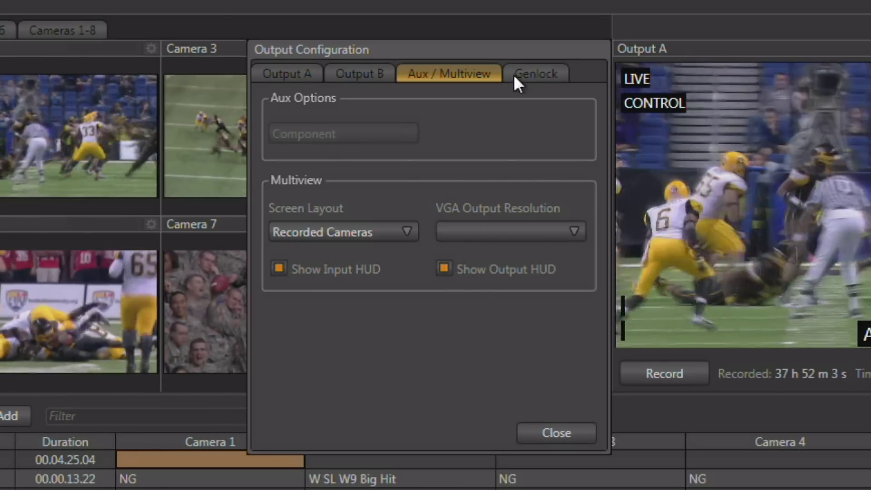
click(521, 81)
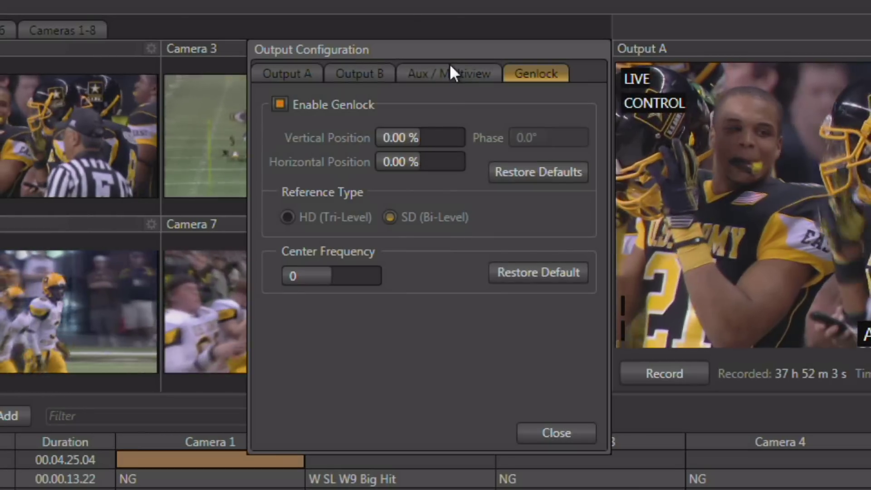
Step: Try the Cameras 1-4, 1-6, 1-8 and Recorded Cameras multiview layouts, ending on Outputs
click(451, 72)
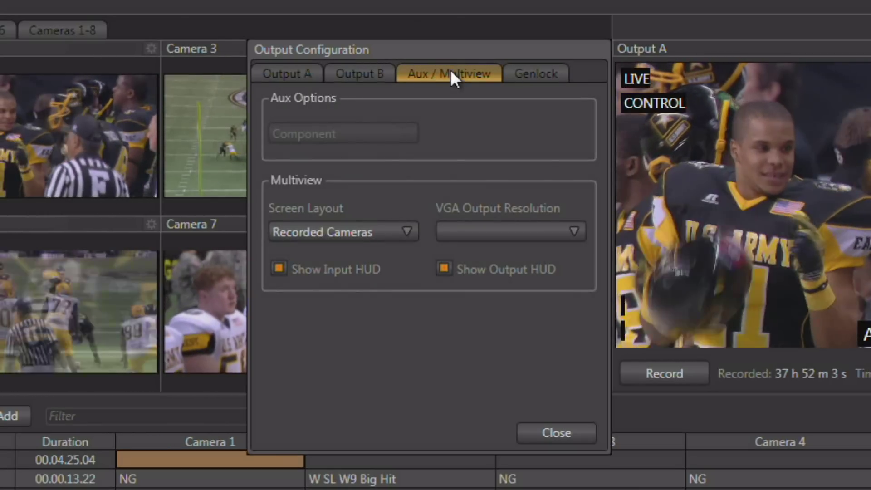
click(336, 231)
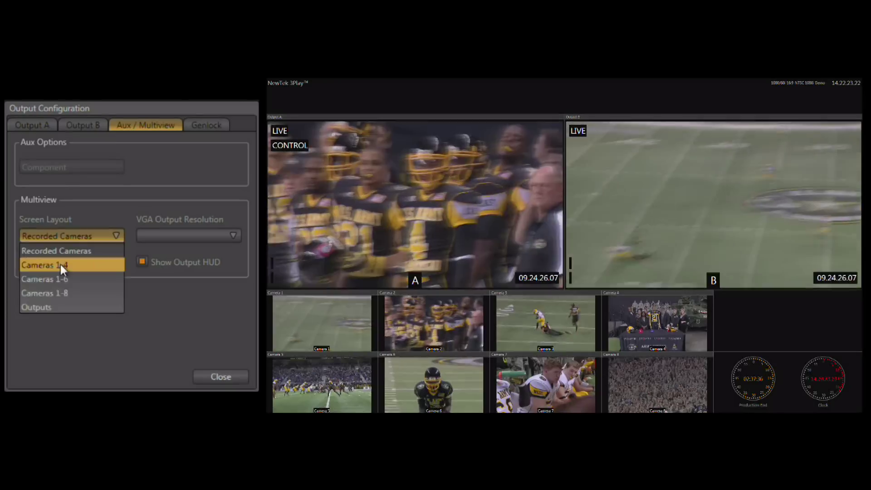
click(60, 264)
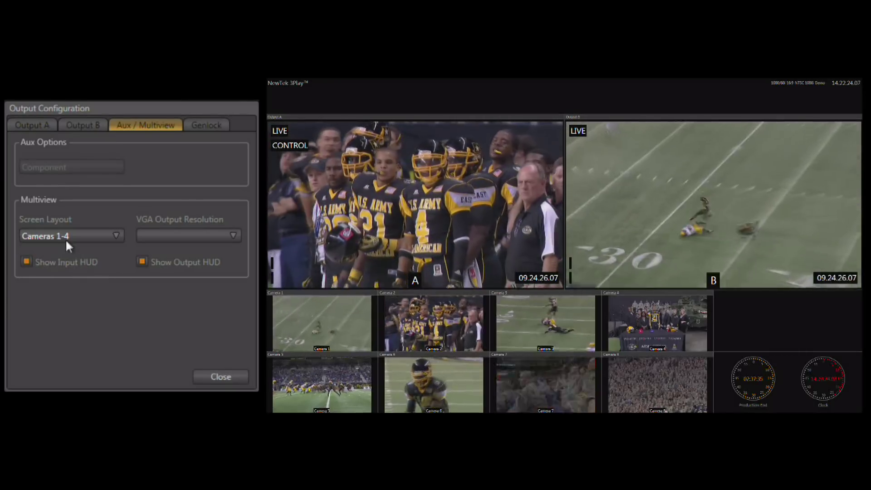
click(68, 237)
click(71, 278)
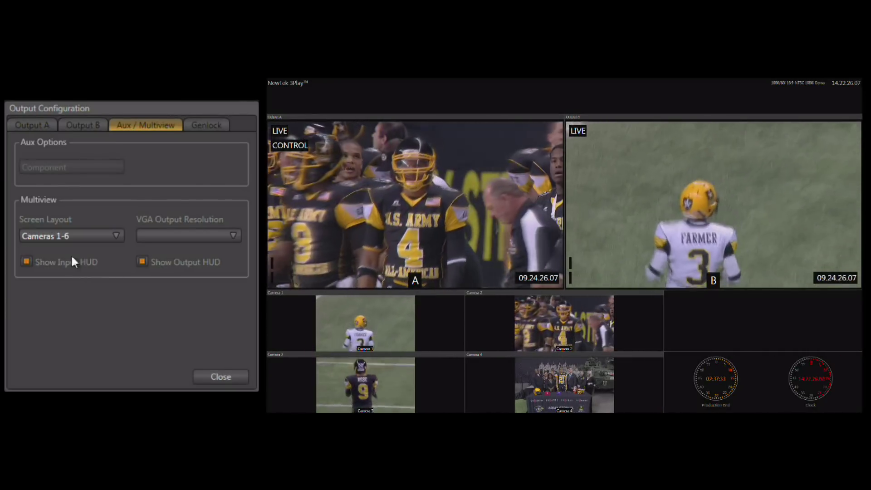
click(70, 233)
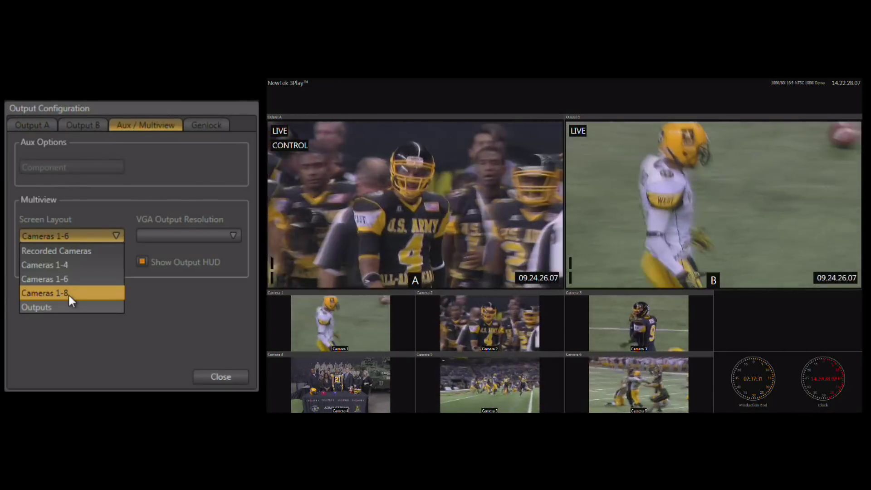
click(69, 293)
click(66, 235)
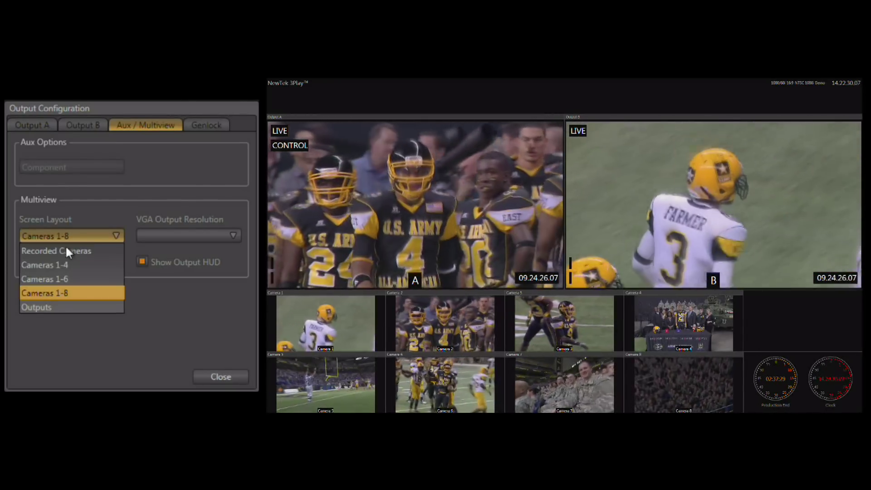
click(65, 249)
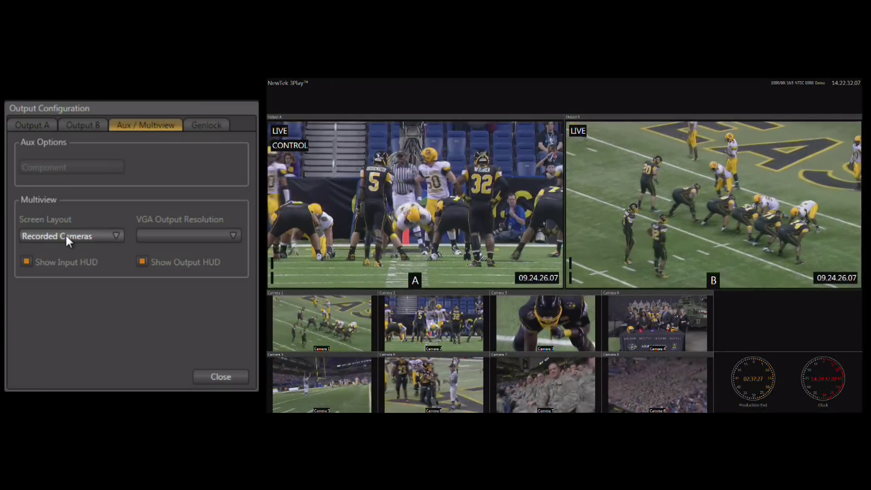
click(65, 233)
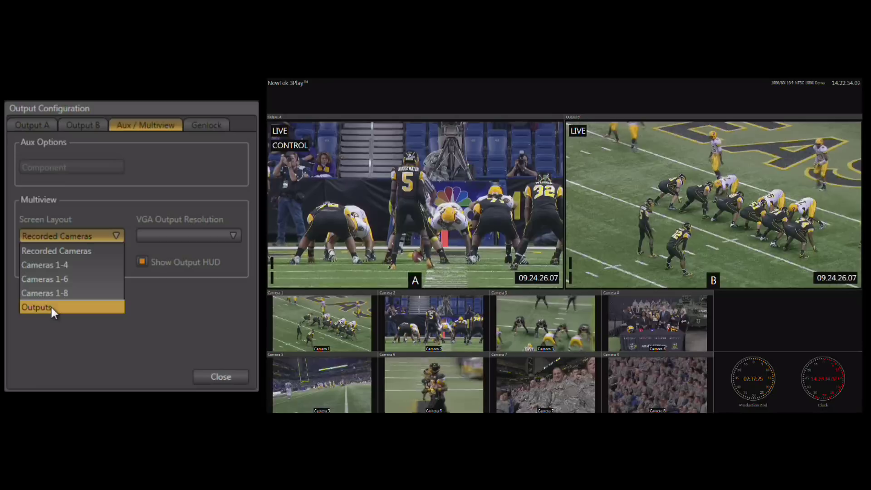
click(52, 307)
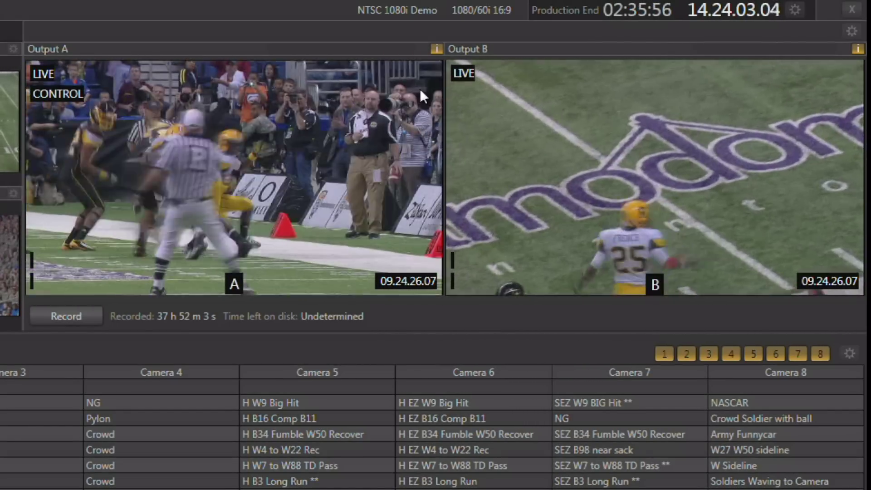
click(435, 48)
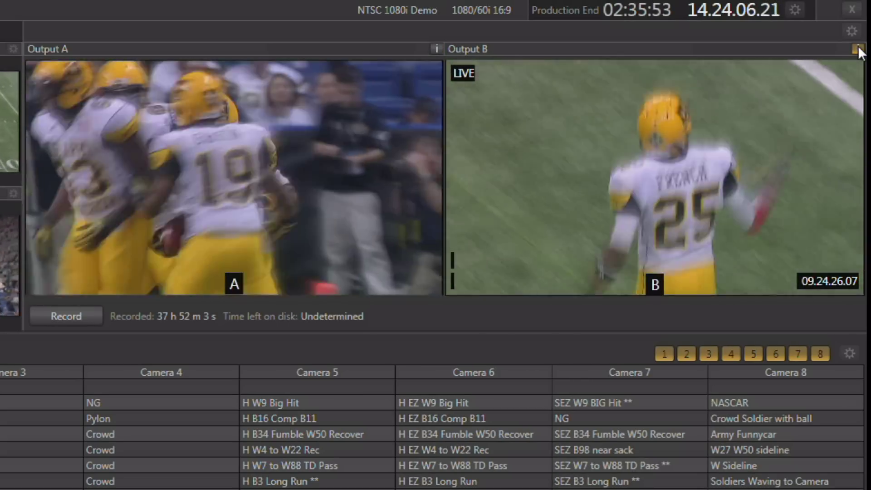
click(857, 49)
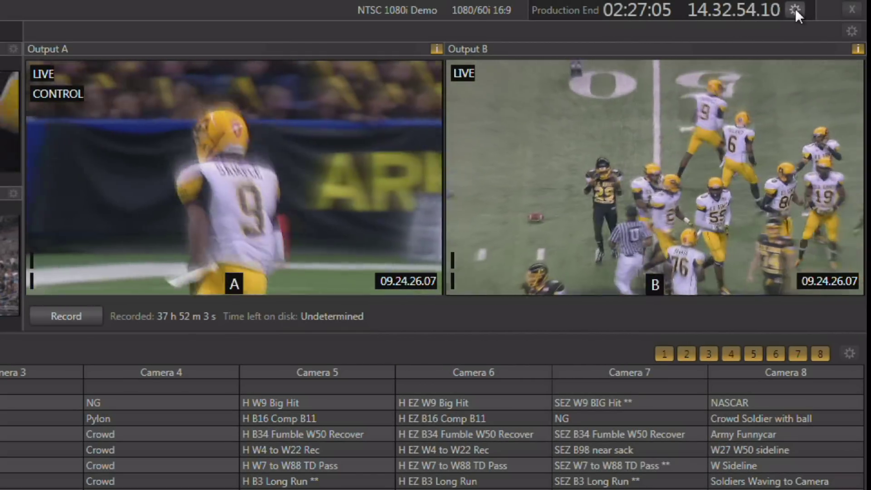
Step: Open Timecode Configuration and review the Source list, leaving Internal (System Clock) selected
click(796, 9)
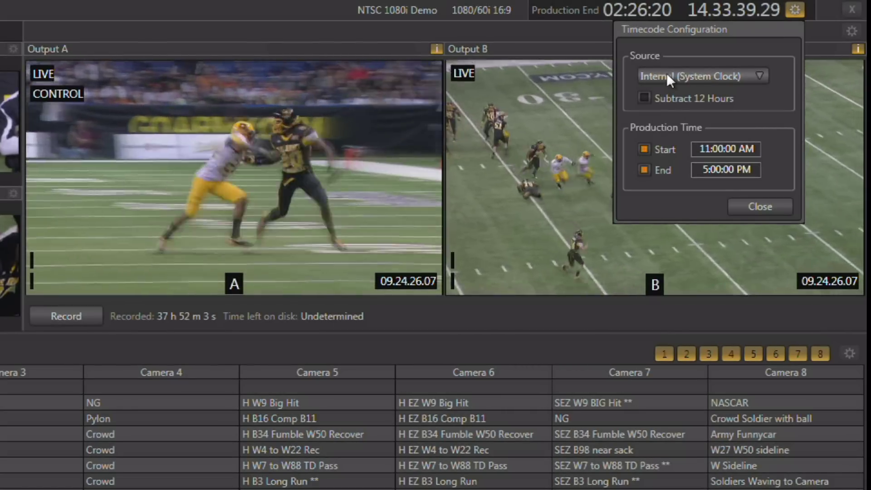
click(745, 76)
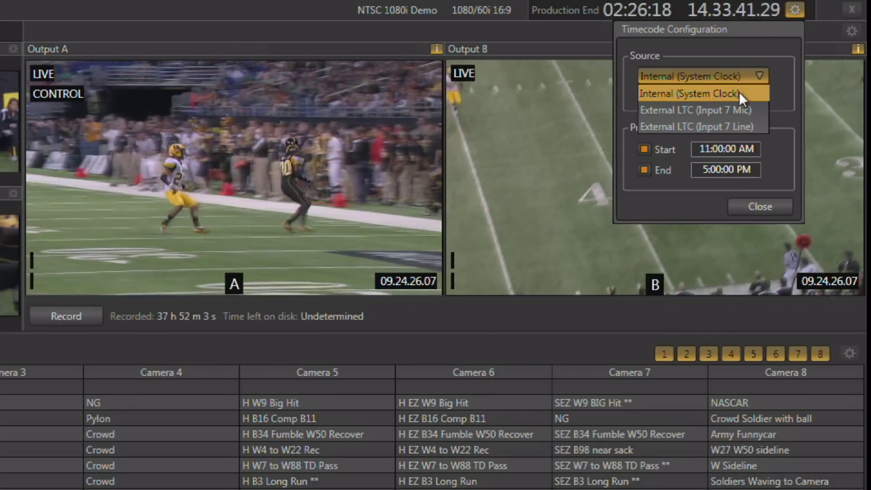